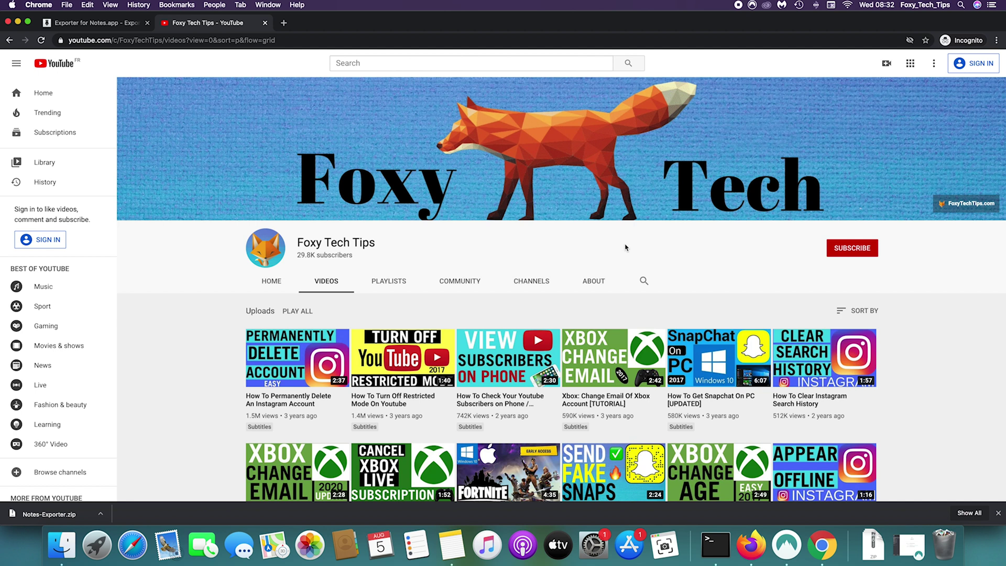
- Minimise the Chrome browser and bring the Notes window to the front
{"action": "scroll", "coordinate": [596, 278], "scroll_direction": "down", "scroll_amount": 2}
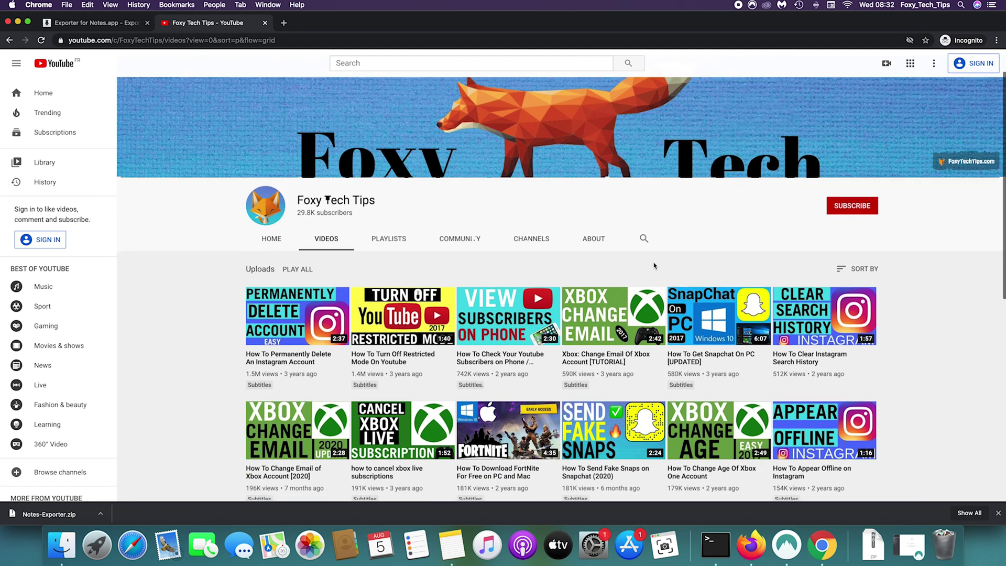
{"action": "scroll", "coordinate": [768, 291], "scroll_direction": "up", "scroll_amount": 2}
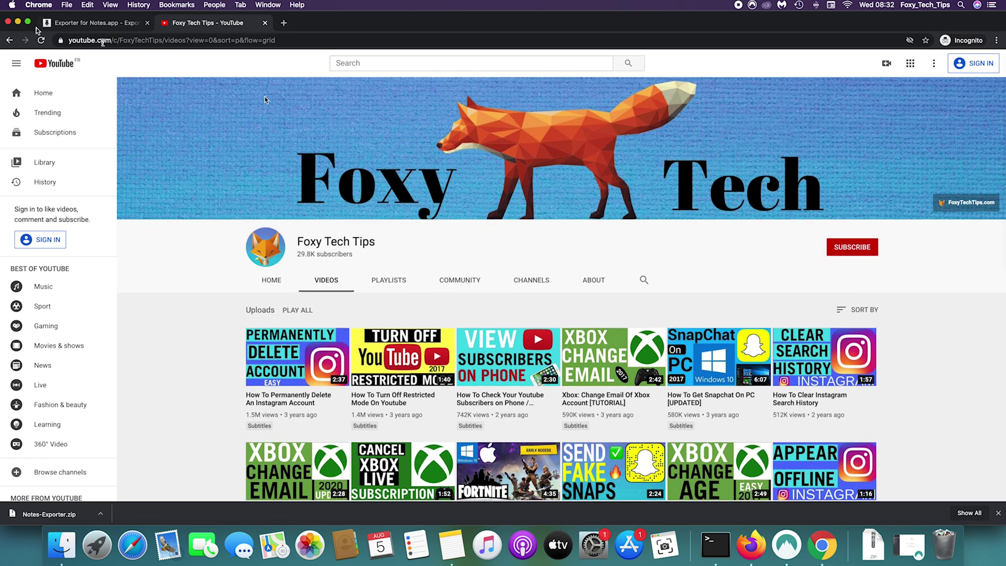
{"action": "left_click", "coordinate": [17, 21]}
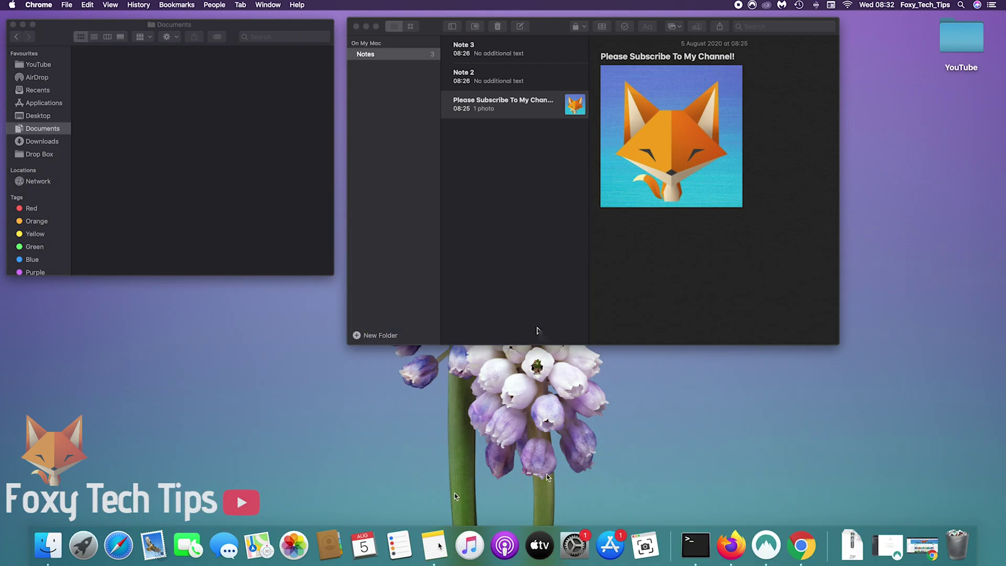
{"action": "left_click", "coordinate": [437, 550]}
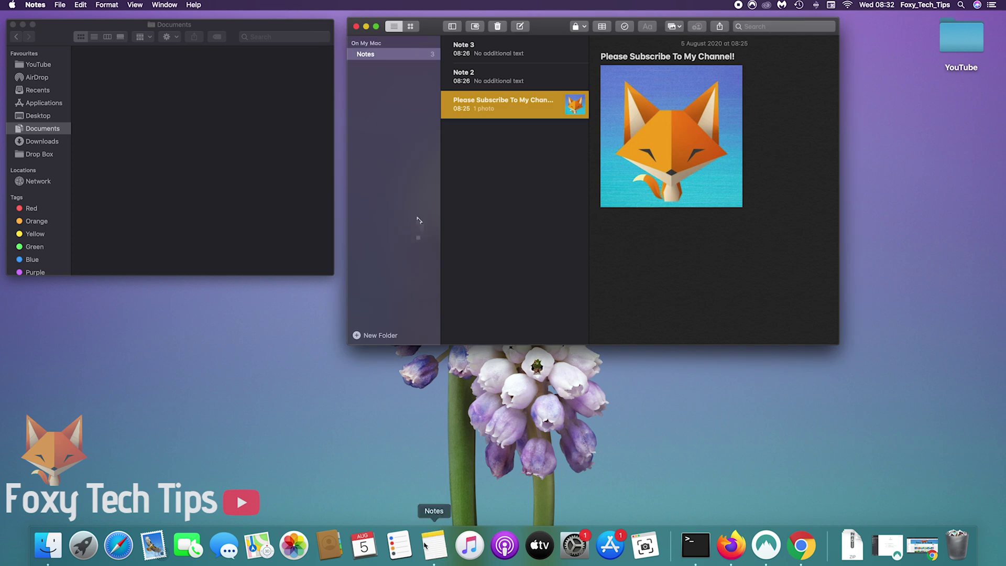
- Look through Note 3 and Note 2, then open the Please Subscribe To My Channel! note
{"action": "left_click", "coordinate": [470, 47]}
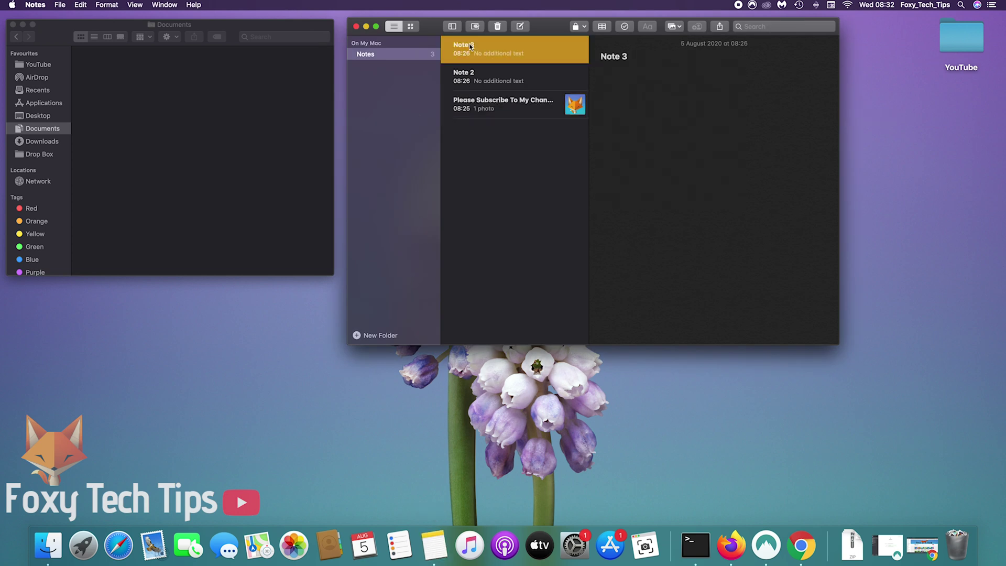
{"action": "left_click", "coordinate": [444, 79]}
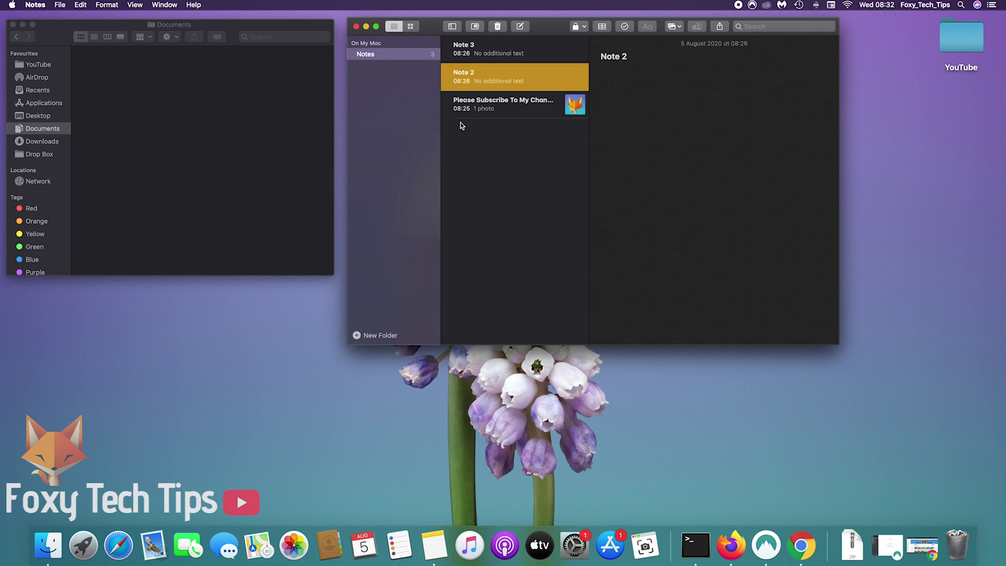
{"action": "left_click", "coordinate": [470, 108]}
{"action": "key", "text": "Up"}
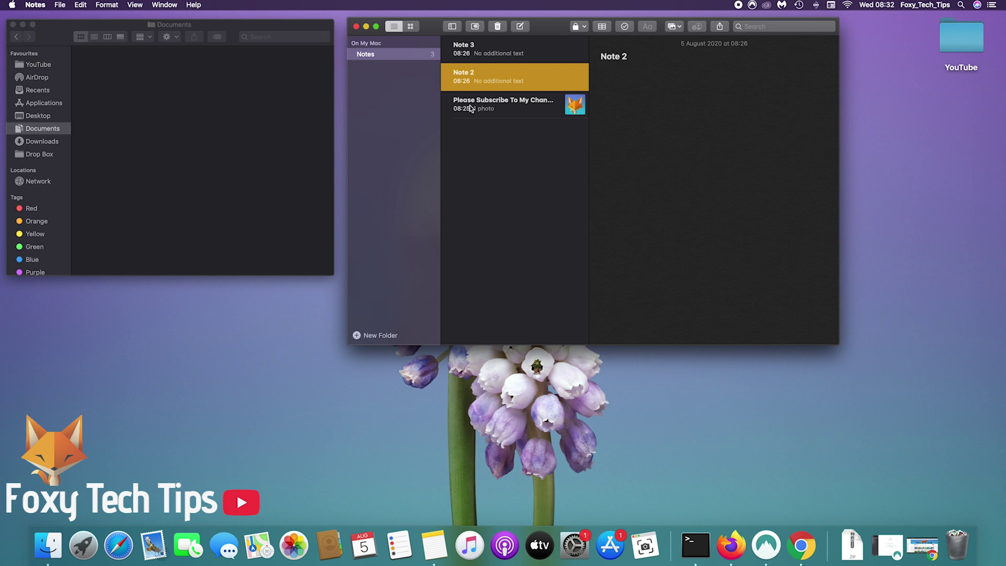
{"action": "left_click", "coordinate": [470, 109]}
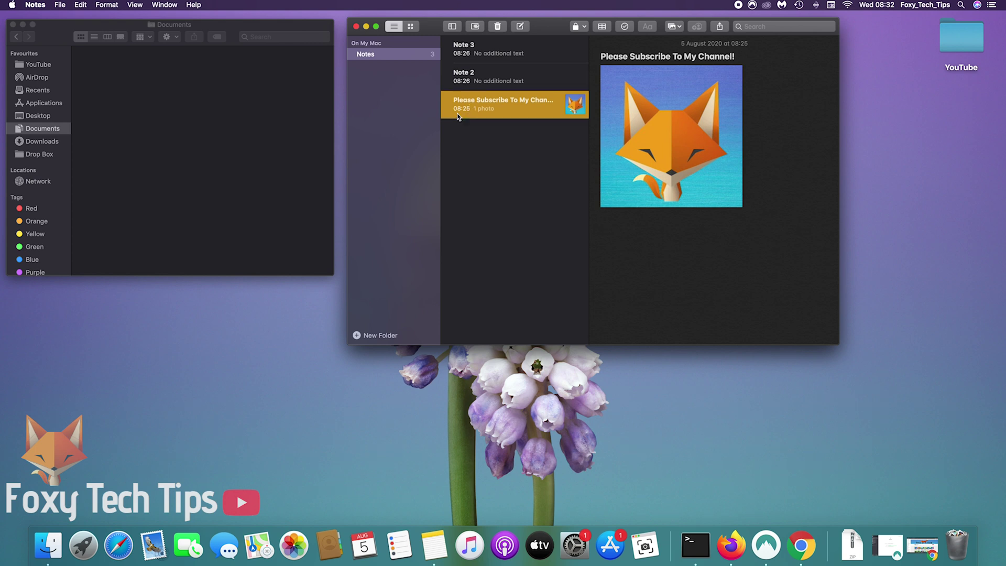
- Export the note via File > Export as PDF, keeping its default name and saving to Documents
{"action": "left_click", "coordinate": [60, 5]}
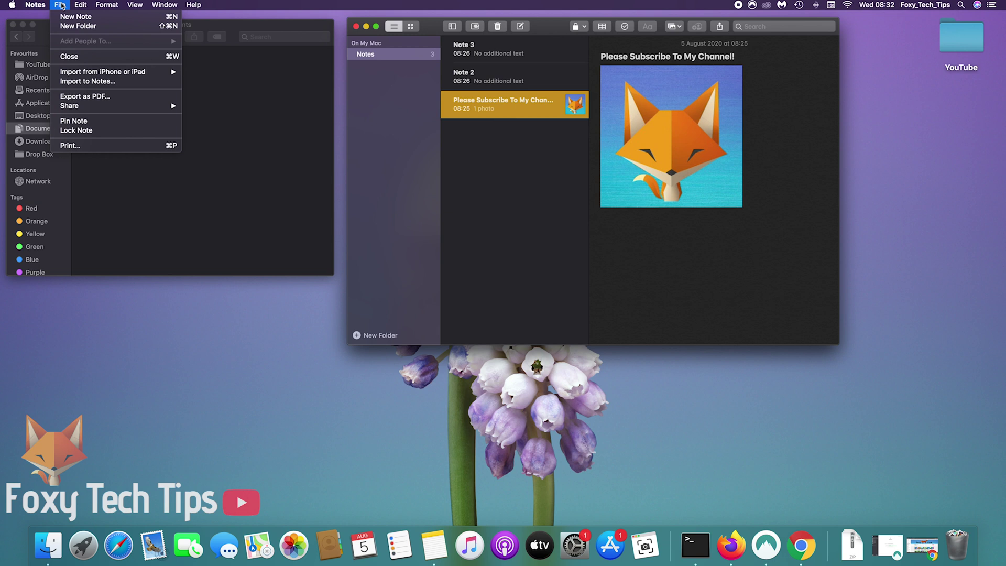
{"action": "left_click", "coordinate": [82, 102]}
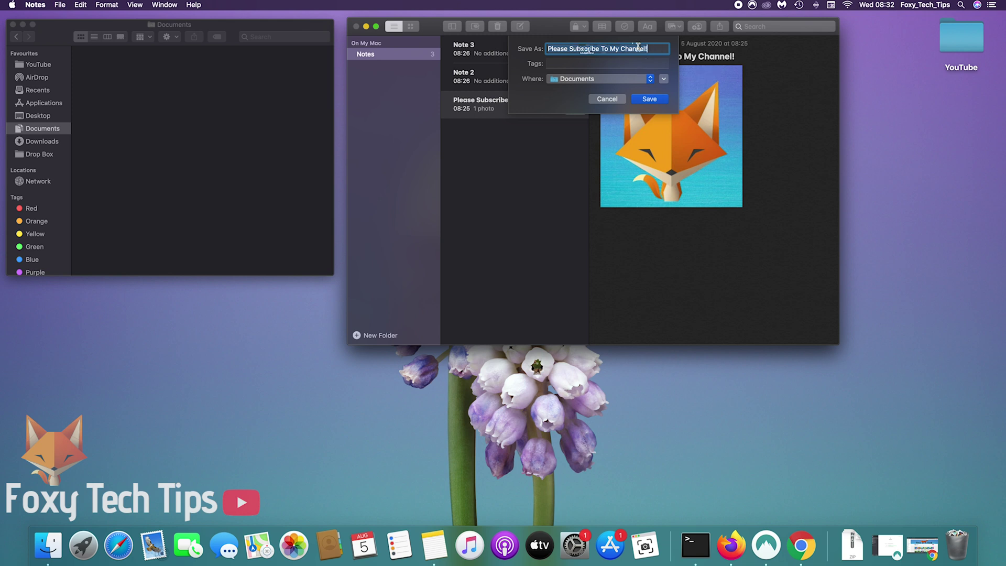
{"action": "left_click", "coordinate": [572, 49]}
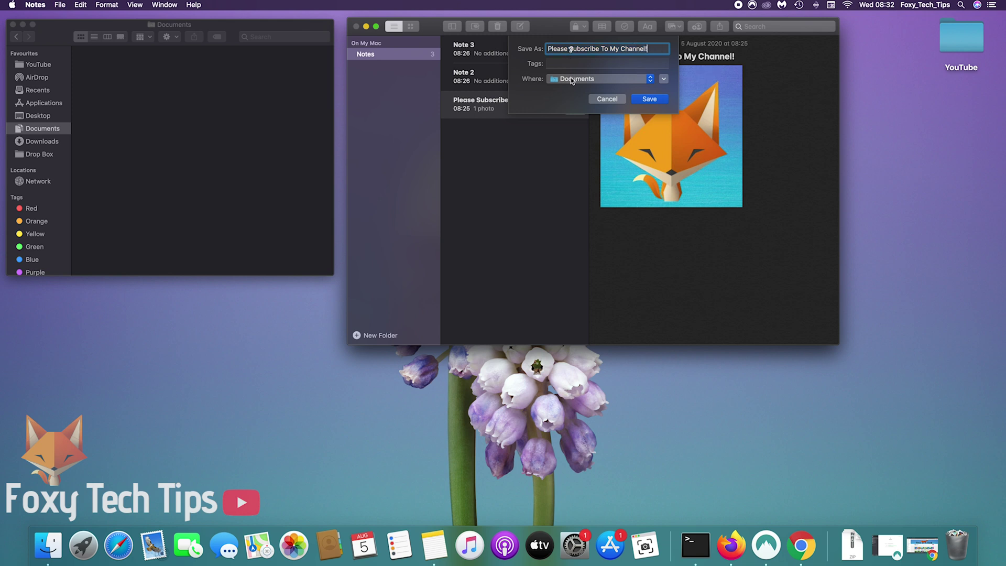
{"action": "left_click", "coordinate": [653, 81]}
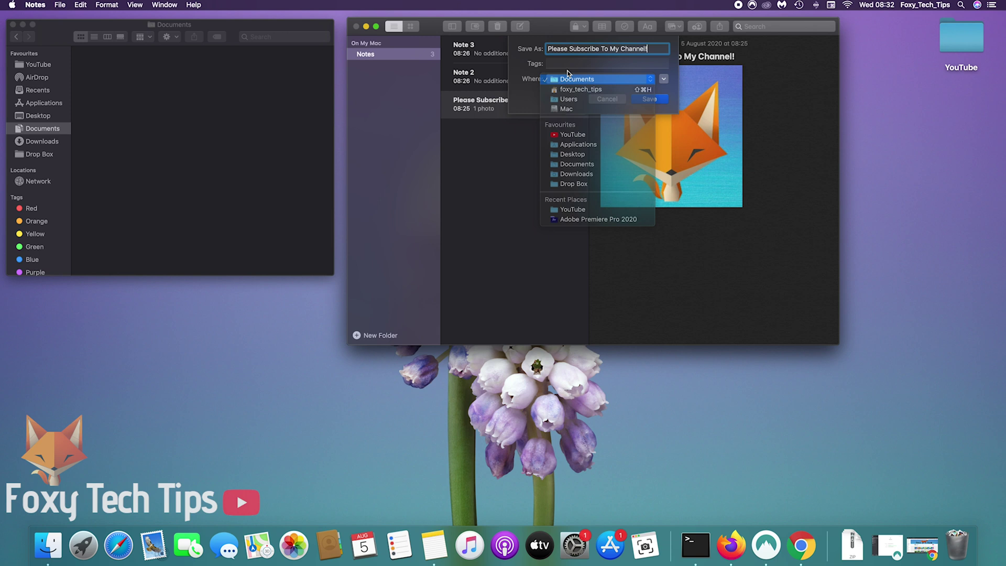
{"action": "left_click", "coordinate": [595, 80]}
{"action": "left_click", "coordinate": [649, 98]}
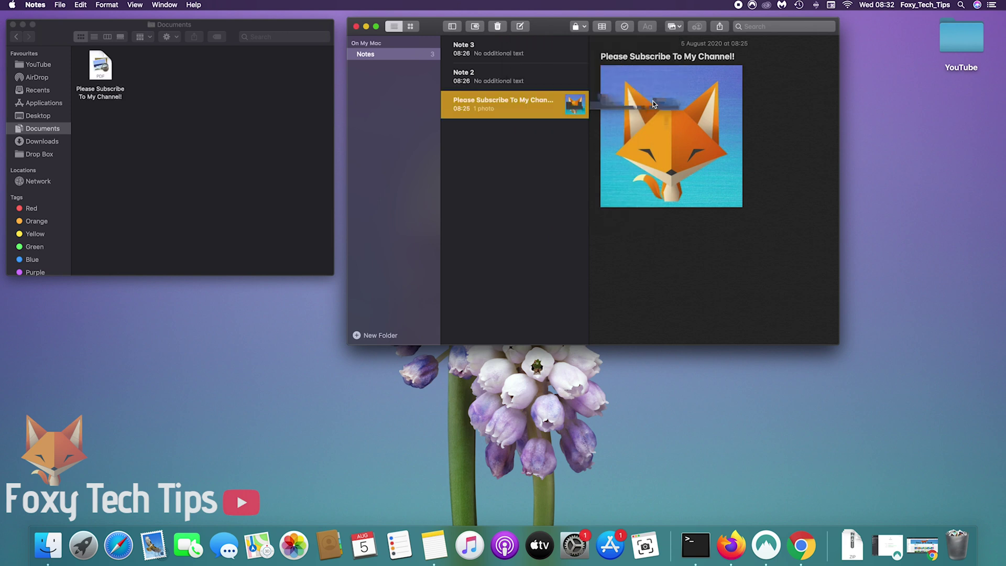
- Open the exported PDF from the Documents folder in Preview to check it, then close it
{"action": "left_click", "coordinate": [229, 110]}
{"action": "double_click", "coordinate": [88, 79]}
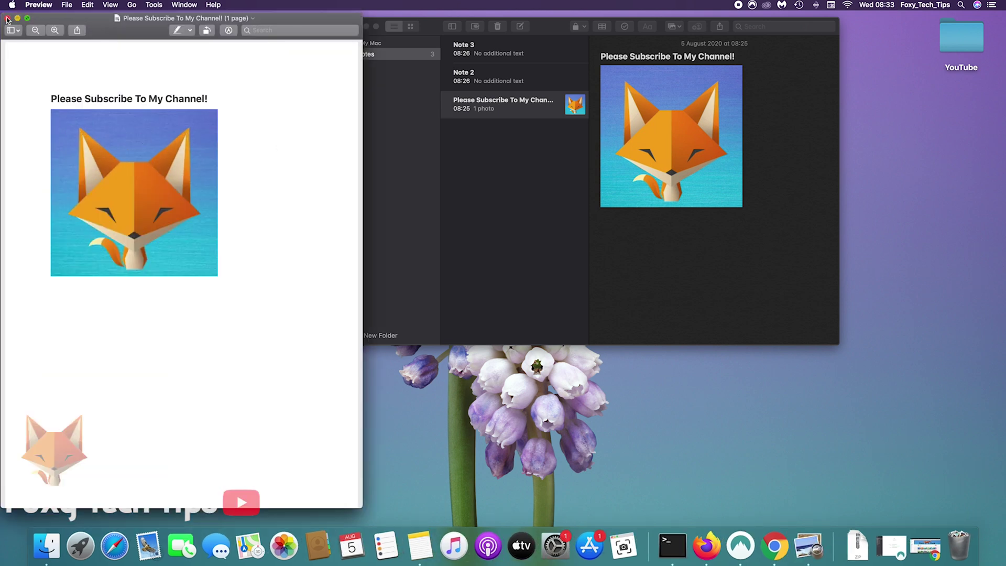
{"action": "left_click", "coordinate": [8, 19]}
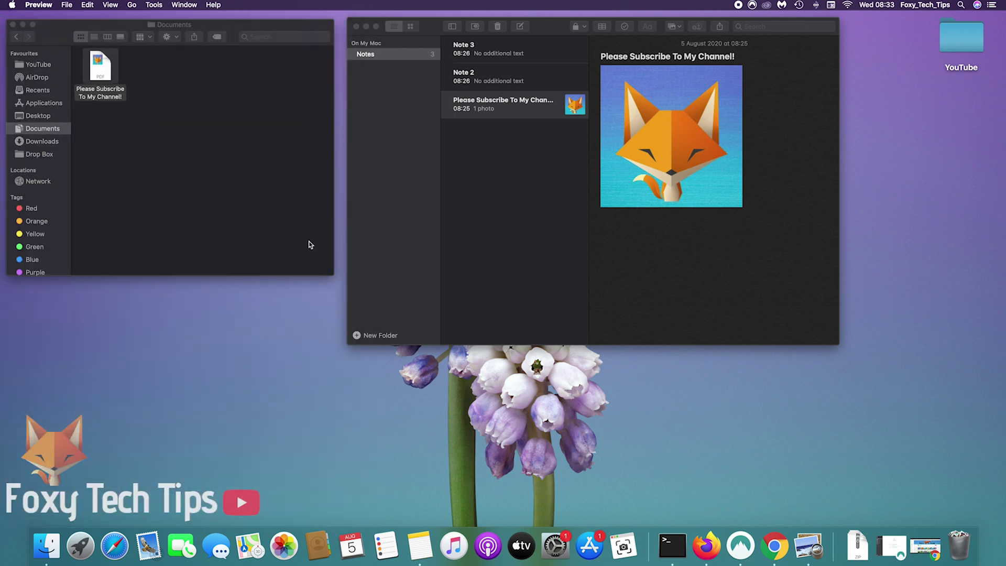
- Bring up the Notes folder's options, then return to the Finder Documents window
{"action": "left_click", "coordinate": [253, 208]}
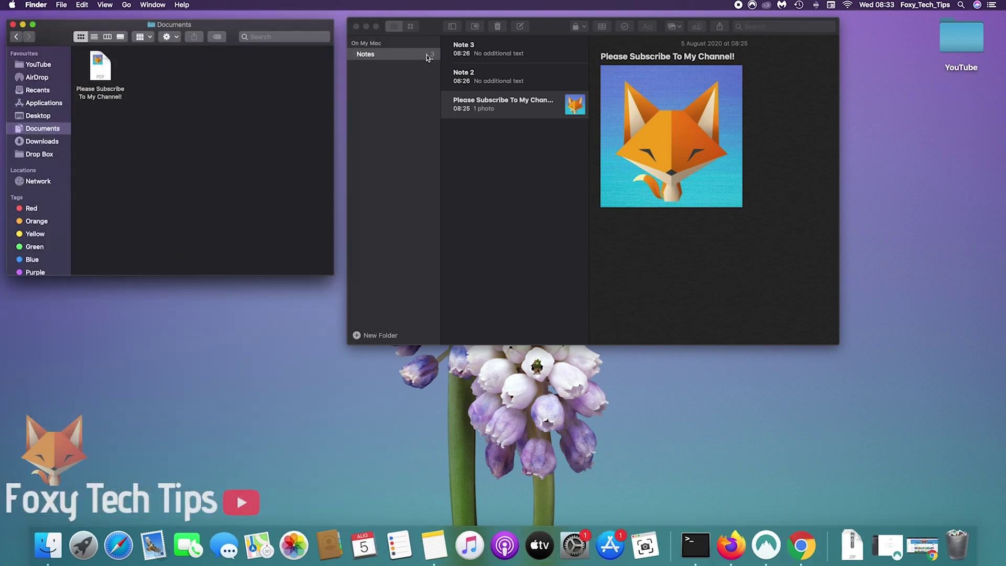
{"action": "left_click", "coordinate": [417, 83]}
{"action": "left_click", "coordinate": [420, 55]}
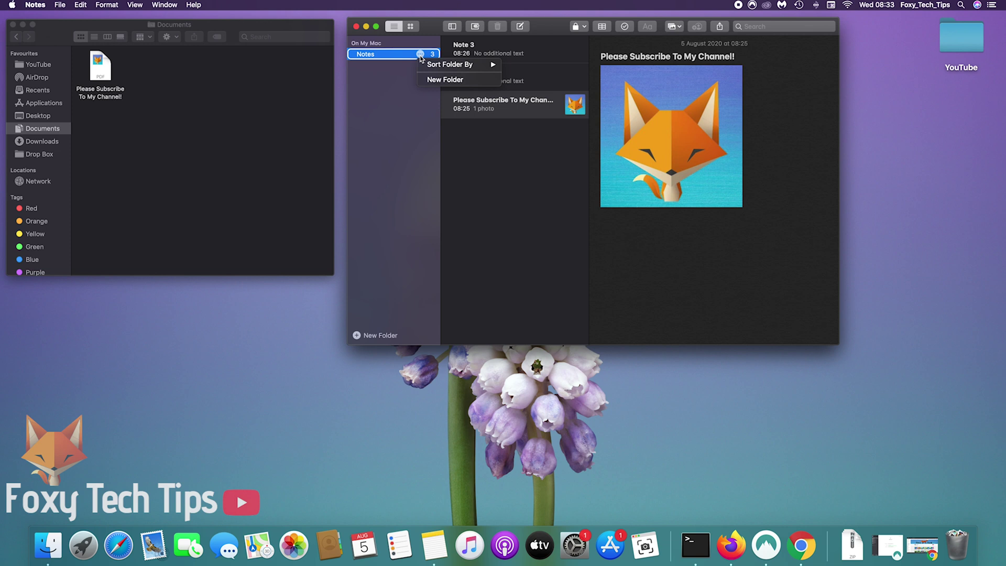
{"action": "left_click", "coordinate": [343, 85]}
{"action": "left_click", "coordinate": [310, 93]}
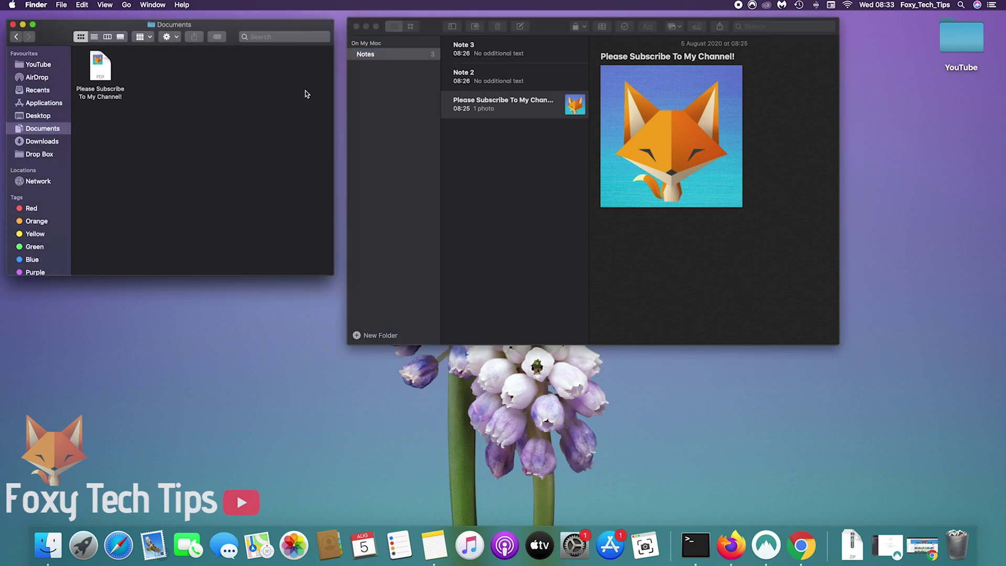
- Open Note 2, then switch to the Notes Exporter download page
{"action": "left_click", "coordinate": [472, 73]}
{"action": "left_click", "coordinate": [474, 76]}
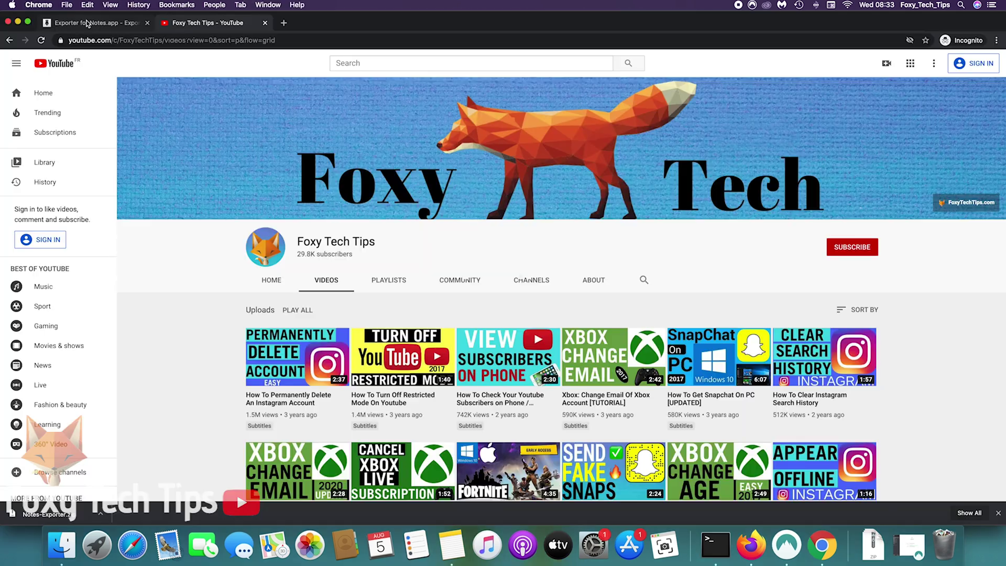
{"action": "left_click", "coordinate": [87, 23]}
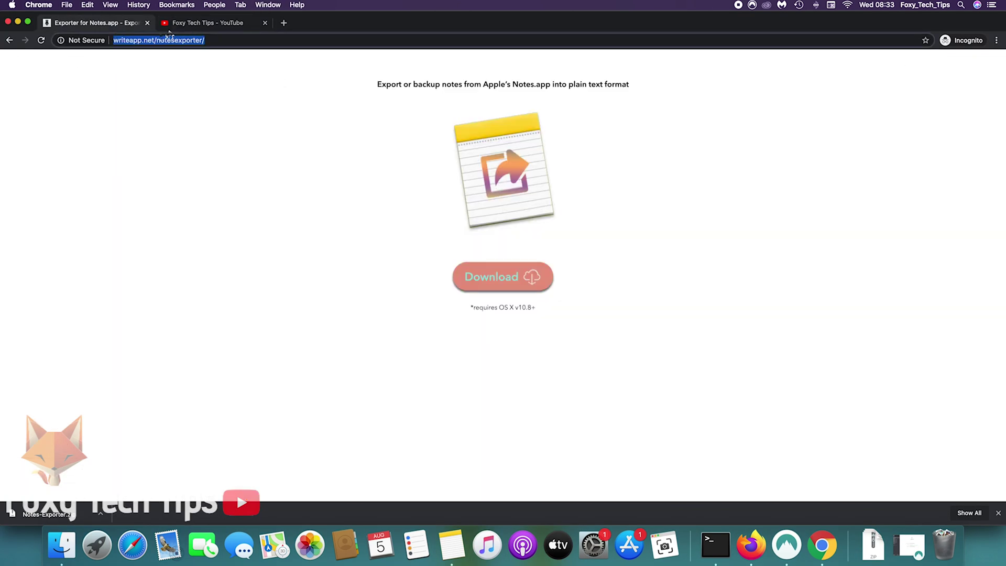
- Highlight the writeapp.net address and open the downloaded Notes-Exporter.zip archive
{"action": "left_click", "coordinate": [153, 39]}
{"action": "left_click_drag", "start_coordinate": [151, 39], "coordinate": [113, 40]}
{"action": "left_click", "coordinate": [173, 40]}
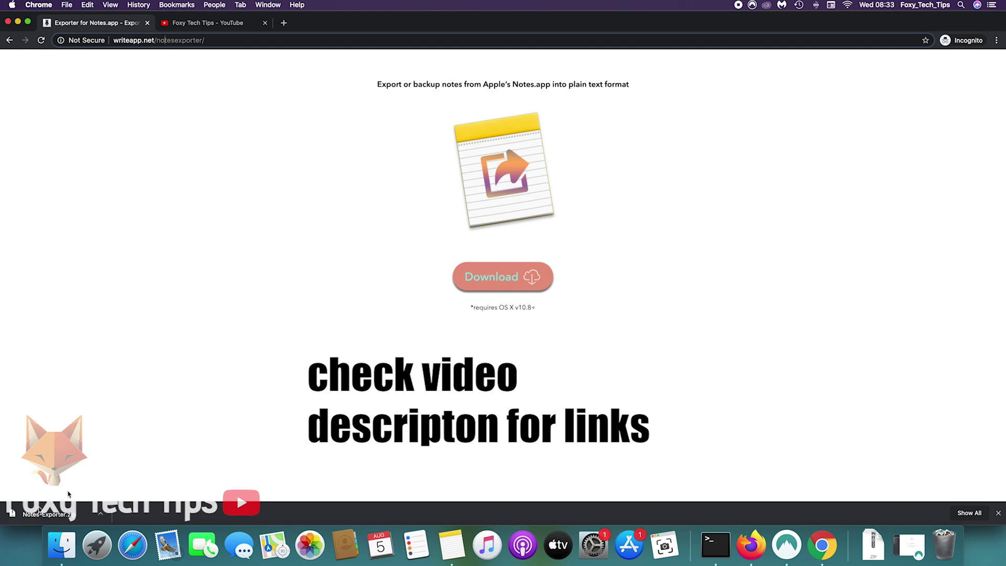
{"action": "left_click", "coordinate": [42, 514]}
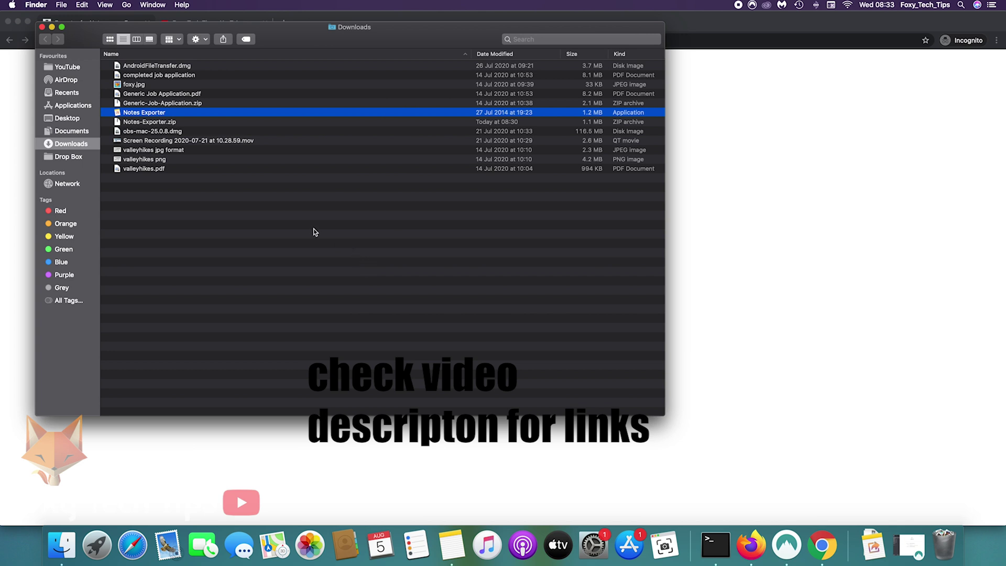
- Try launching the Notes Exporter app from the Downloads folder
{"action": "double_click", "coordinate": [146, 113]}
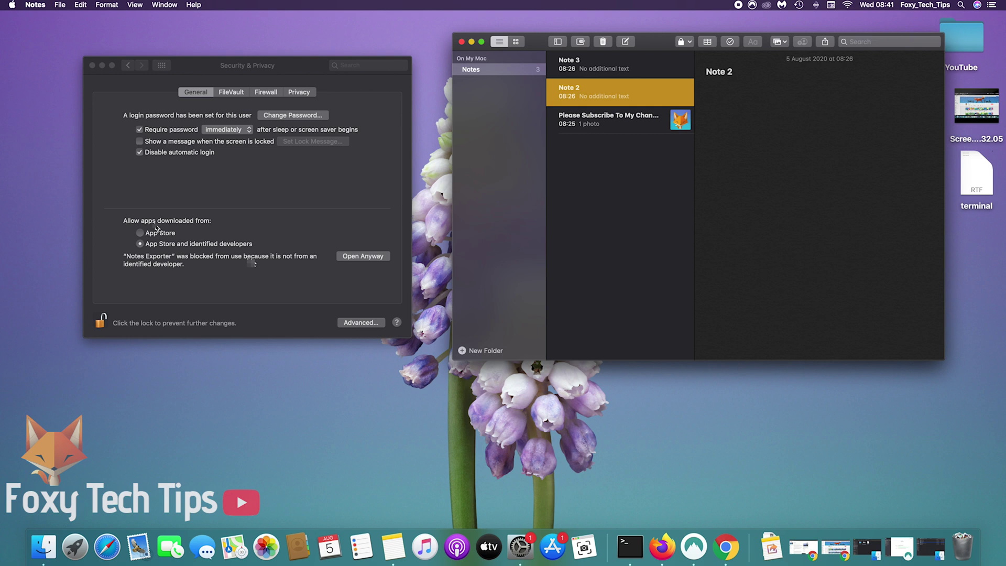
- Allow Notes Exporter with Open Anyway, confirm Open, and minimise Security & Privacy
{"action": "left_click", "coordinate": [362, 258]}
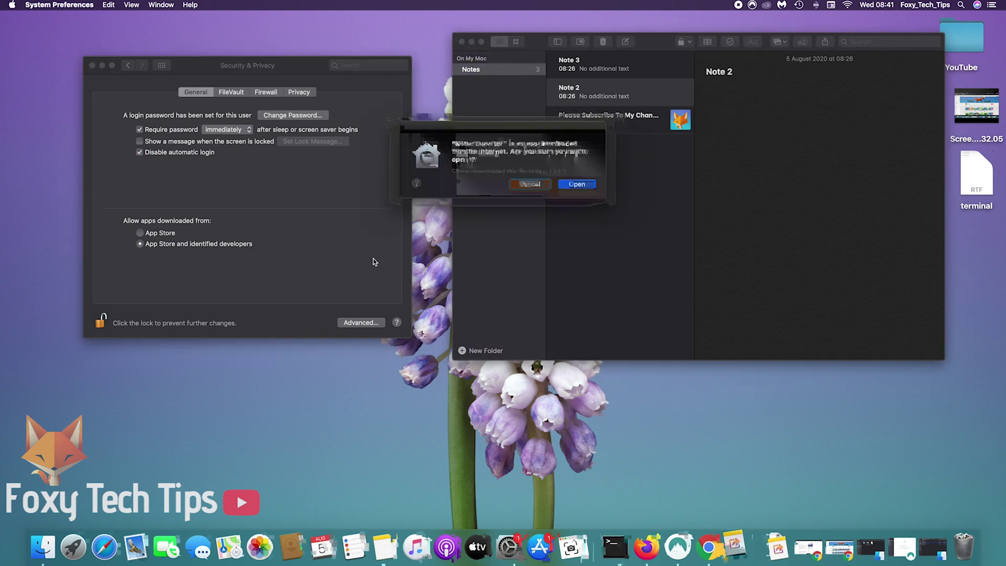
{"action": "left_click", "coordinate": [576, 184]}
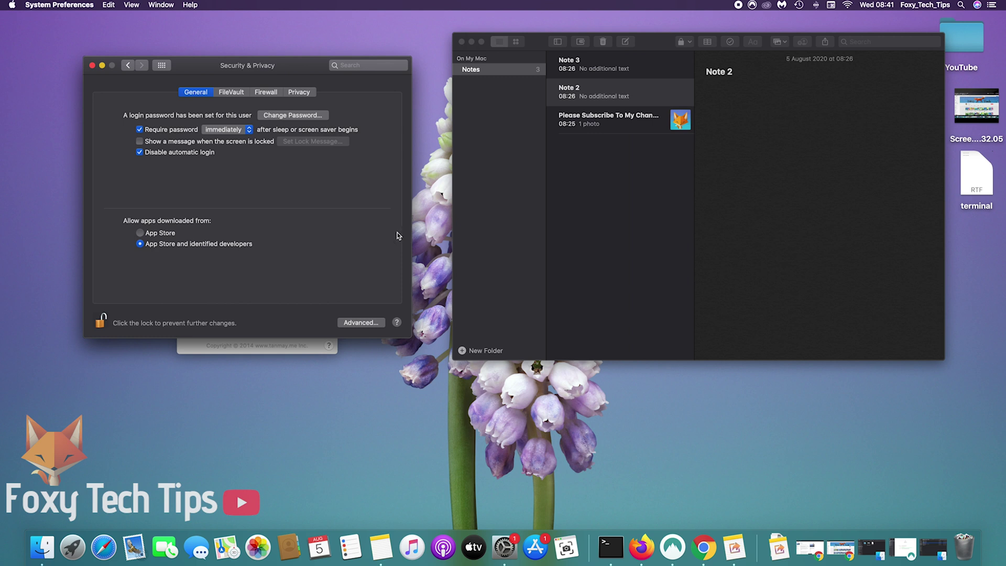
{"action": "left_click", "coordinate": [102, 65]}
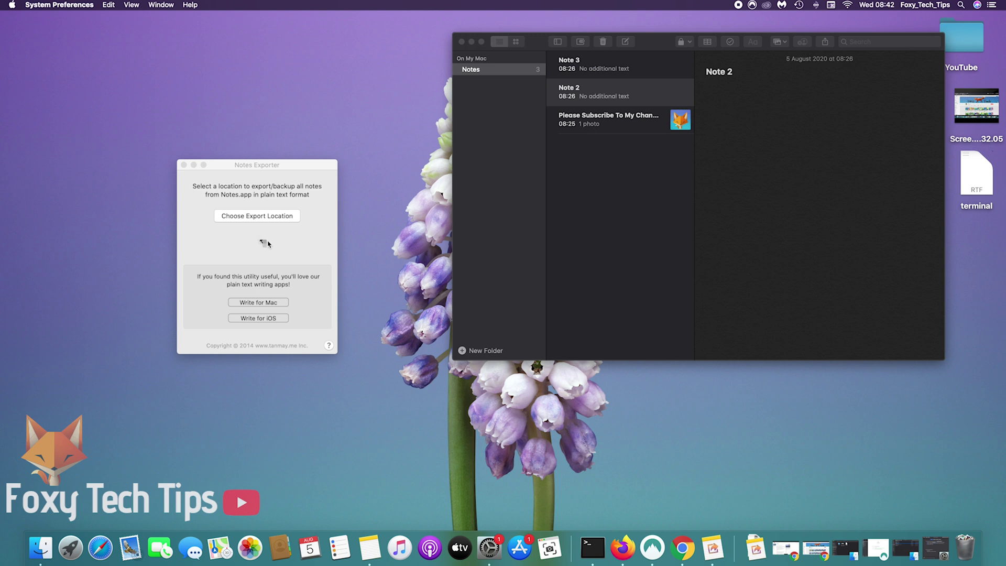
- Set Documents as the export location, export all notes, and grant Notes Exporter access to Notes
{"action": "left_click", "coordinate": [249, 216]}
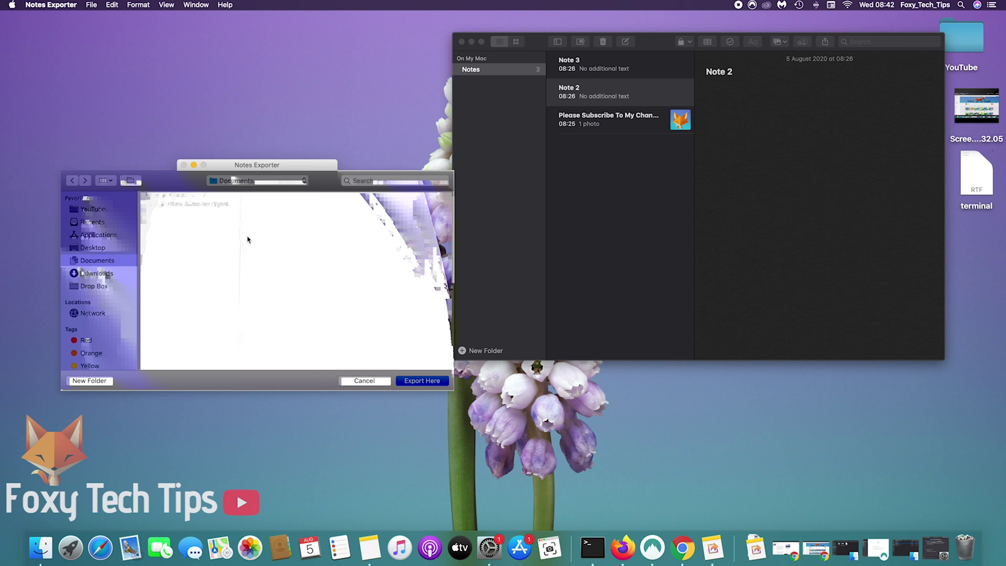
{"action": "left_click", "coordinate": [424, 381]}
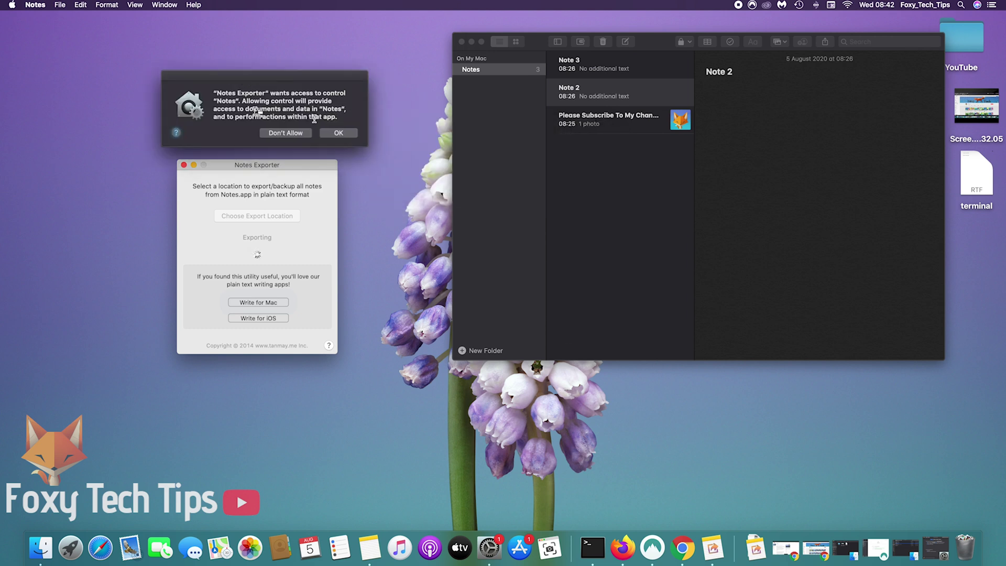
{"action": "left_click", "coordinate": [337, 134]}
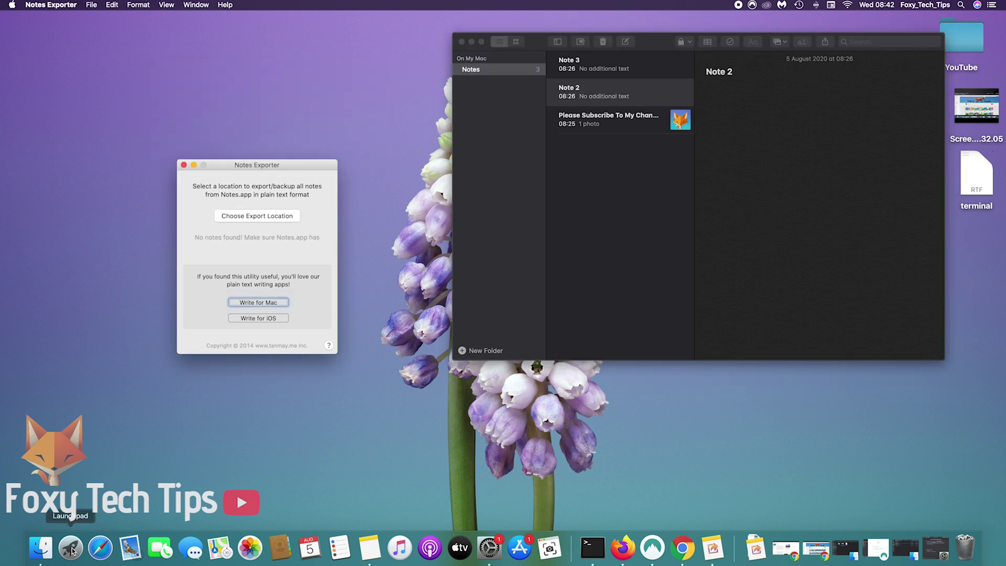
- Show the Documents folder in Finder, move its window left, and select the exported Notes folder
{"action": "left_click", "coordinate": [47, 548]}
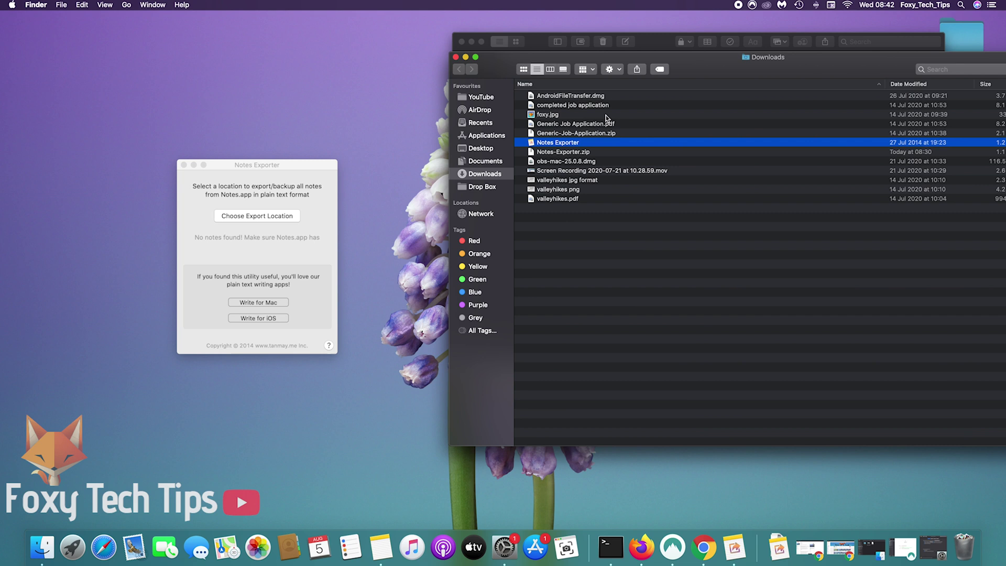
{"action": "left_click", "coordinate": [487, 160]}
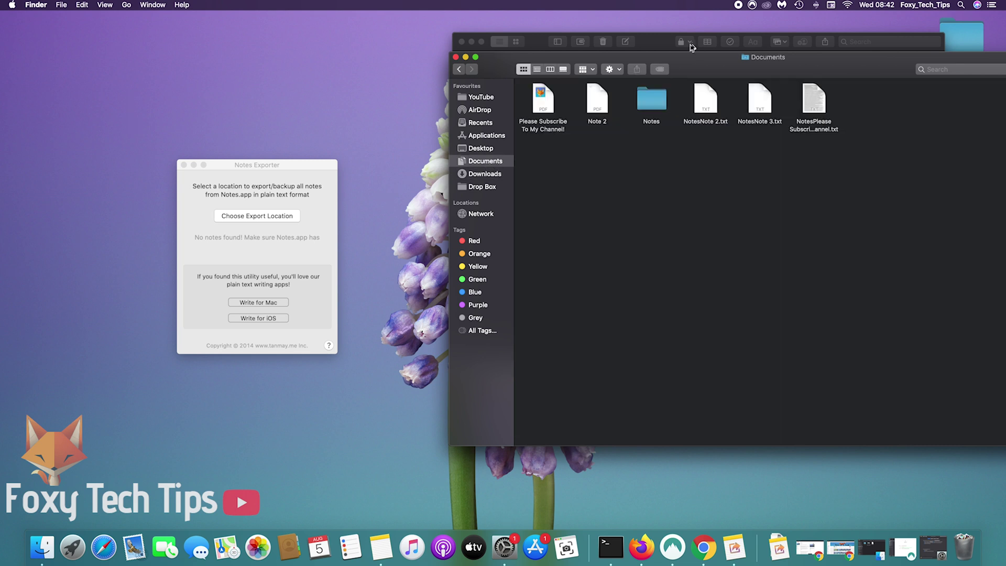
{"action": "left_click_drag", "start_coordinate": [692, 65], "coordinate": [365, 64]}
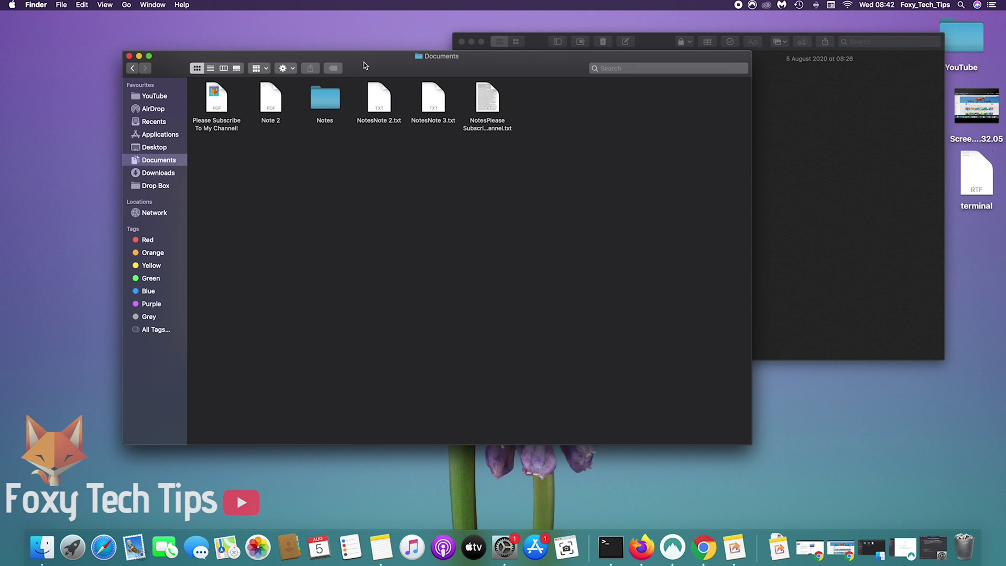
{"action": "left_click", "coordinate": [325, 97]}
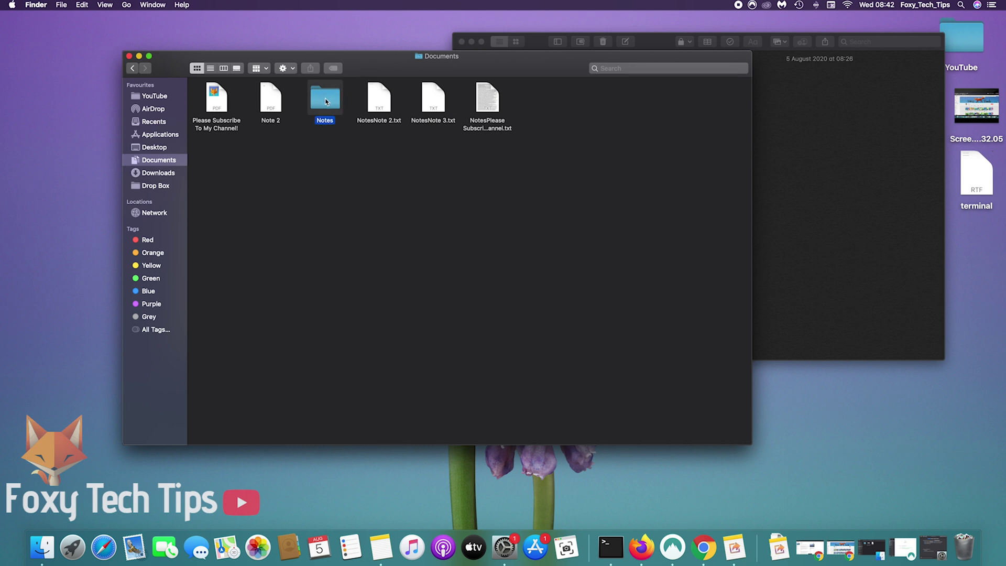